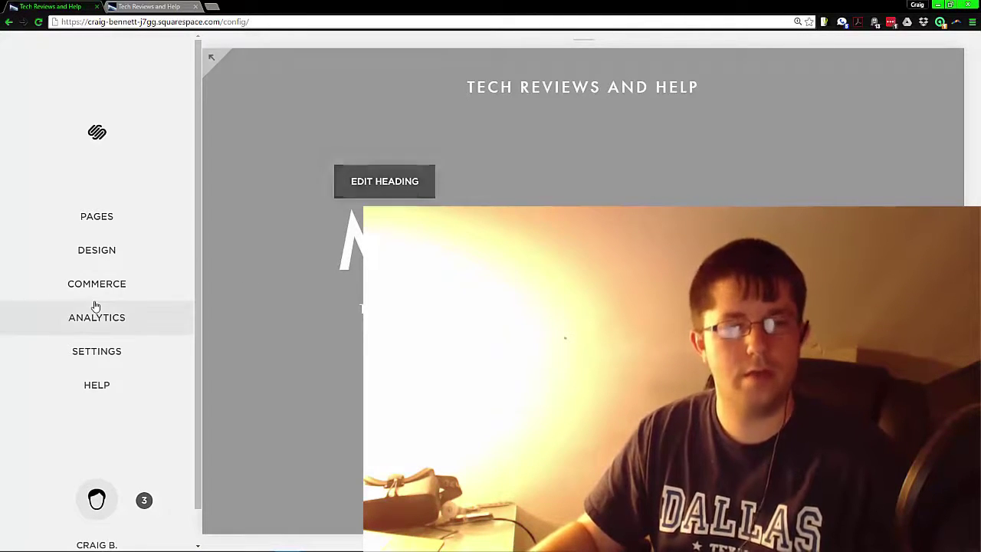
Go to Settings > Advanced > URL Mappings and scroll to the existing /l2u5 PayPal redirect.
click(110, 362)
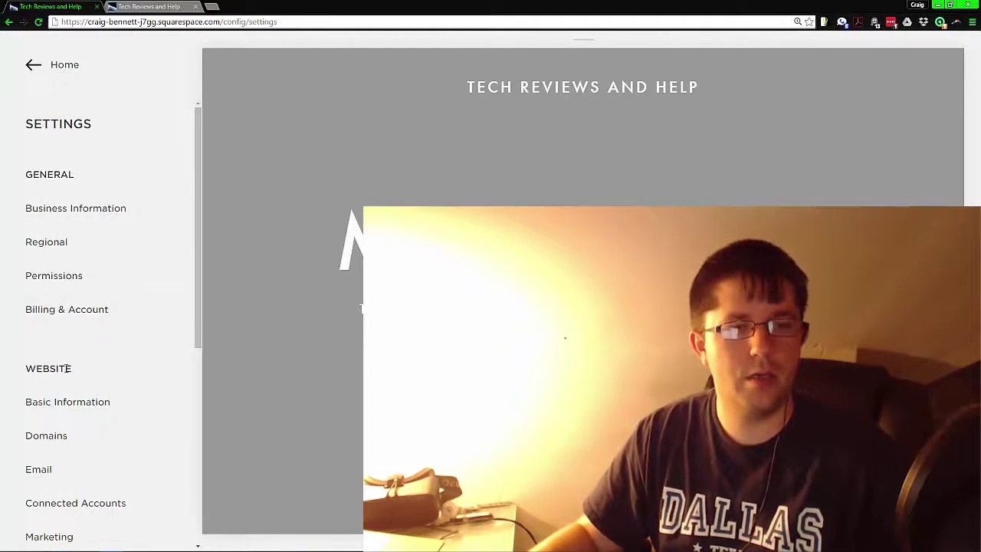
scroll(66, 378, down, 5)
click(53, 430)
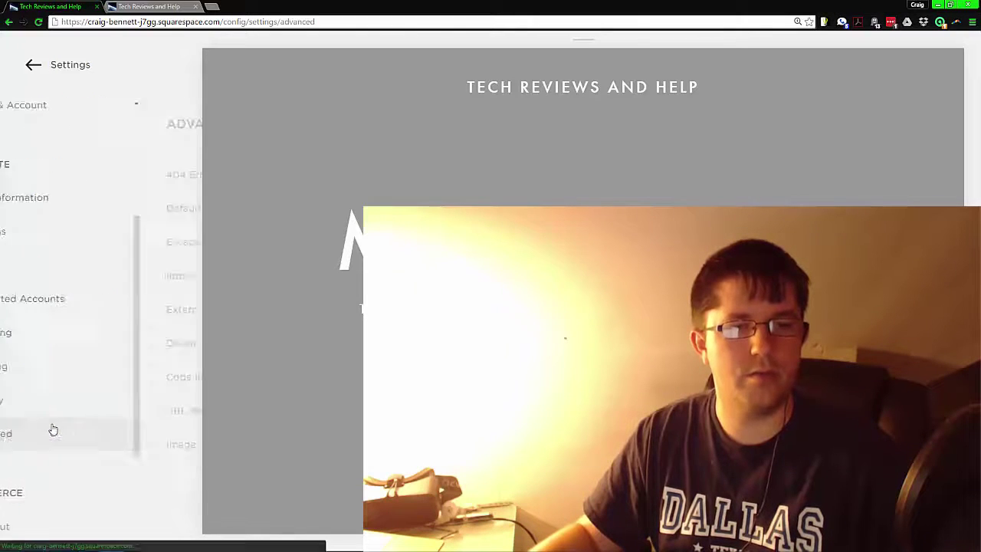
click(75, 411)
scroll(128, 403, down, 4)
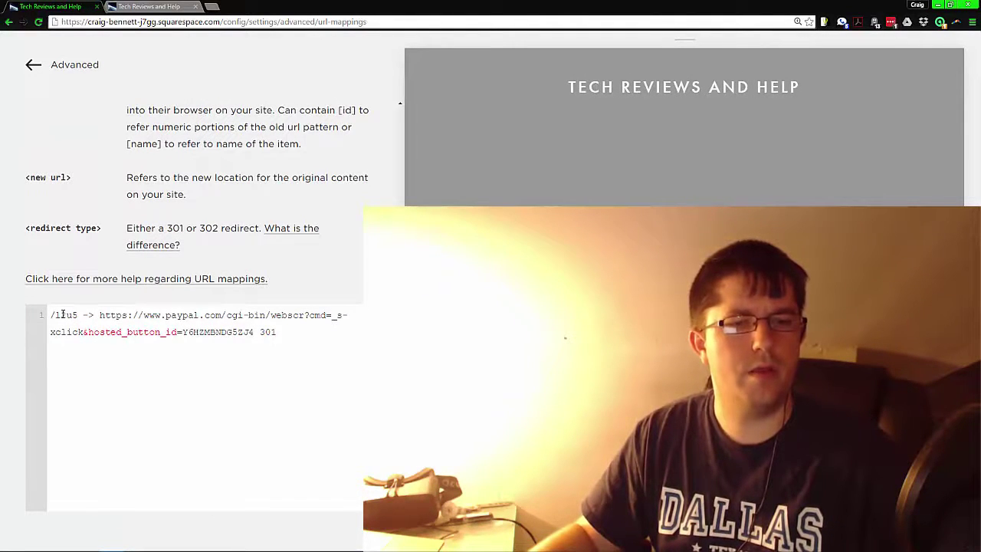
Highlight the short path l2u5 in the existing redirect rule.
key(ctrl+a)
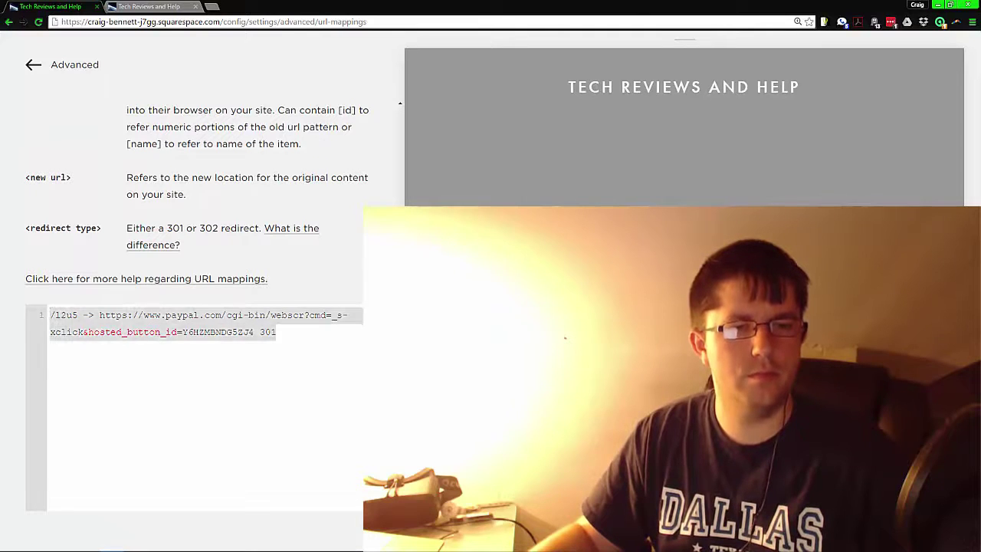
click(259, 349)
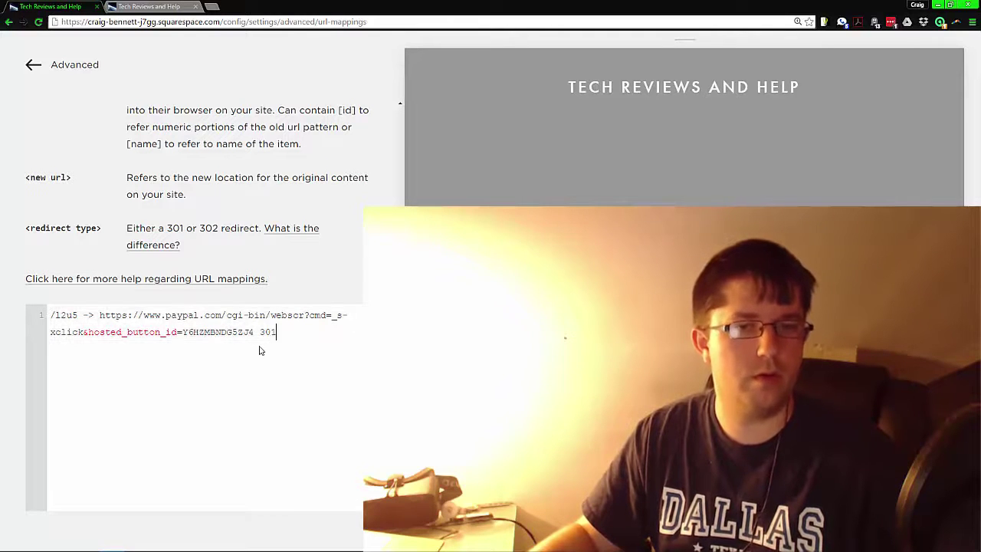
double_click(75, 315)
click(59, 316)
key(Right)
key(Right)
drag(56, 316, 81, 315)
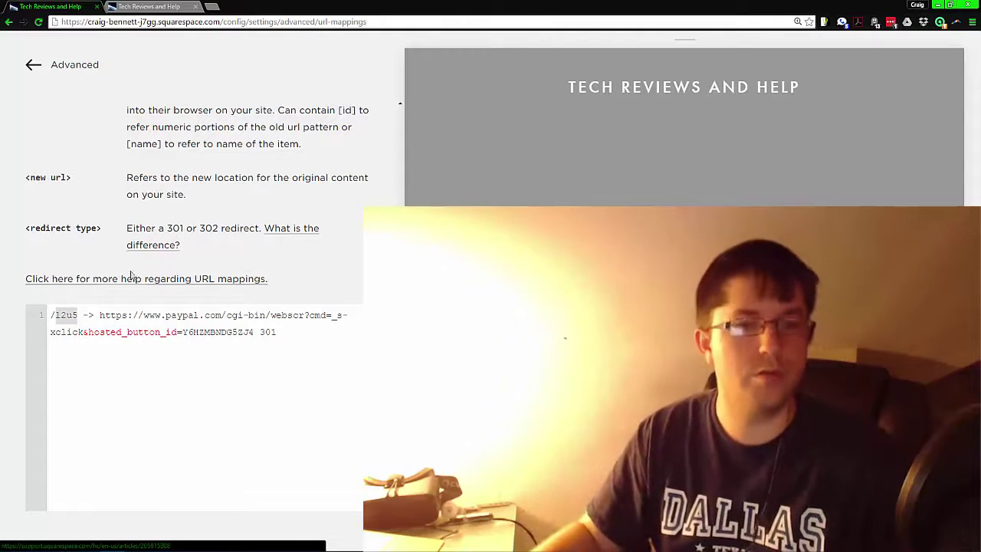
click(66, 328)
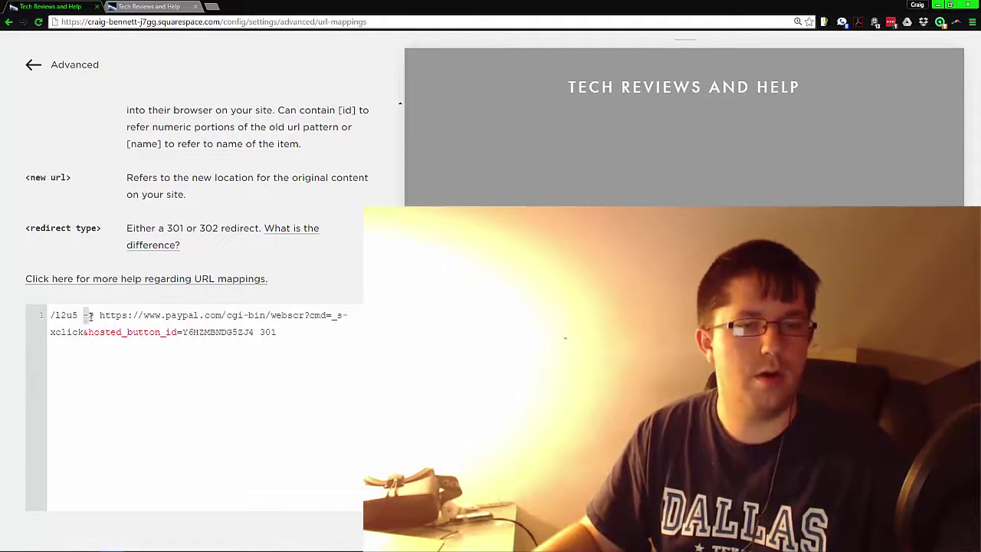
Highlight the PayPal destination link and the 301 redirect type, then go to the live site tab.
click(99, 315)
drag(99, 316, 255, 331)
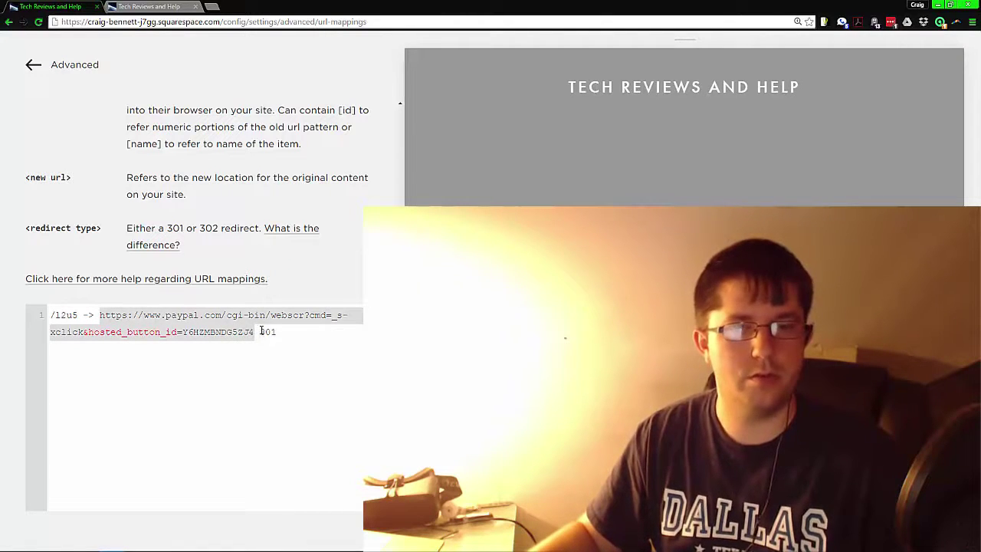
click(260, 331)
drag(261, 331, 292, 331)
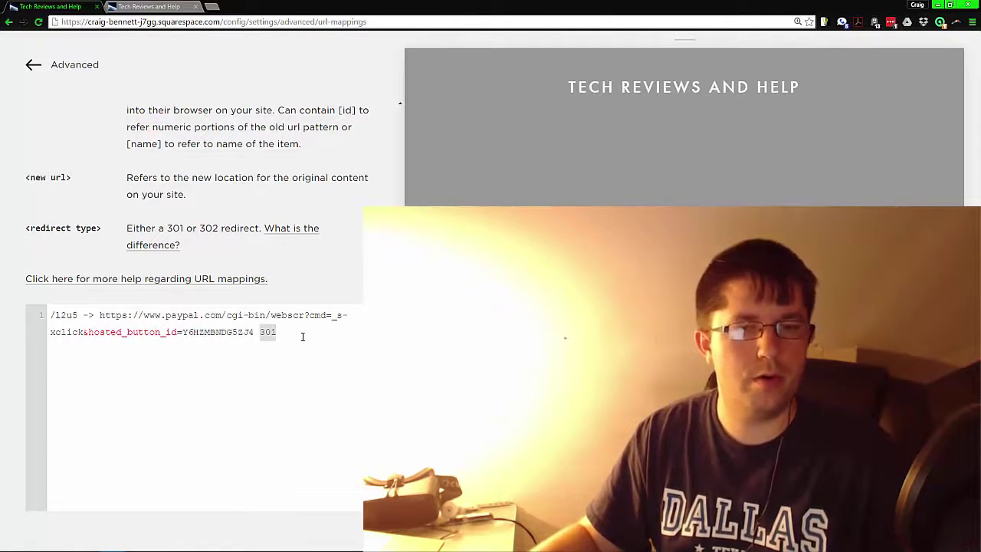
click(303, 336)
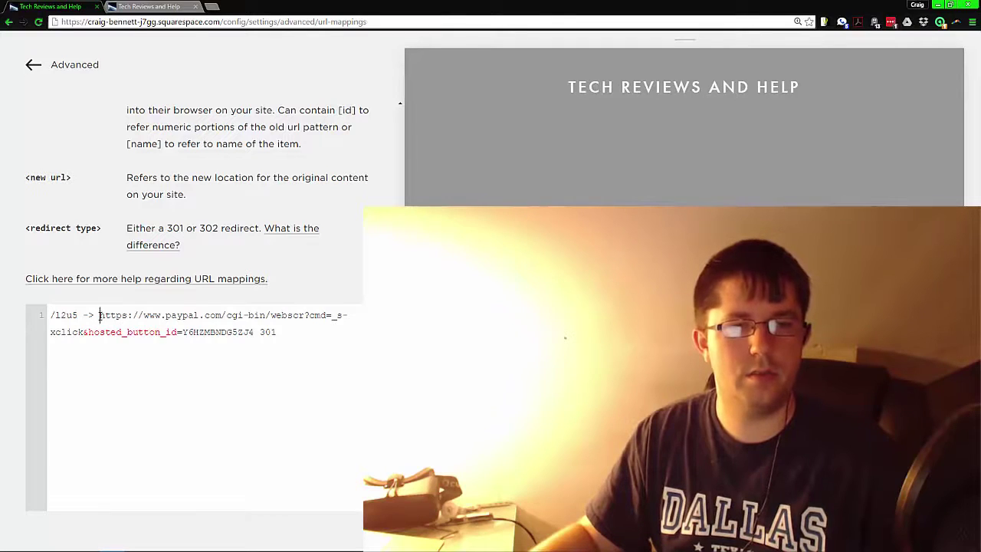
drag(99, 315, 253, 332)
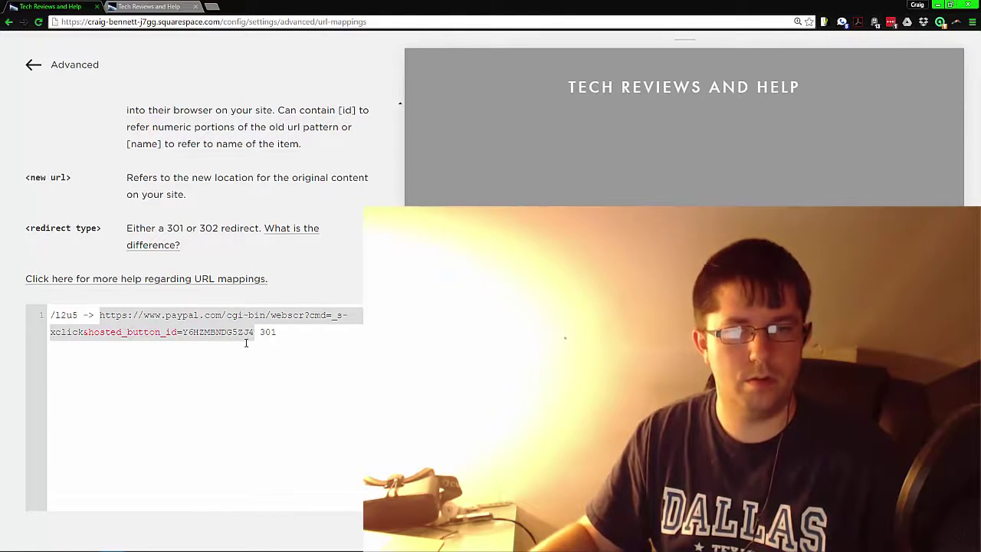
click(275, 332)
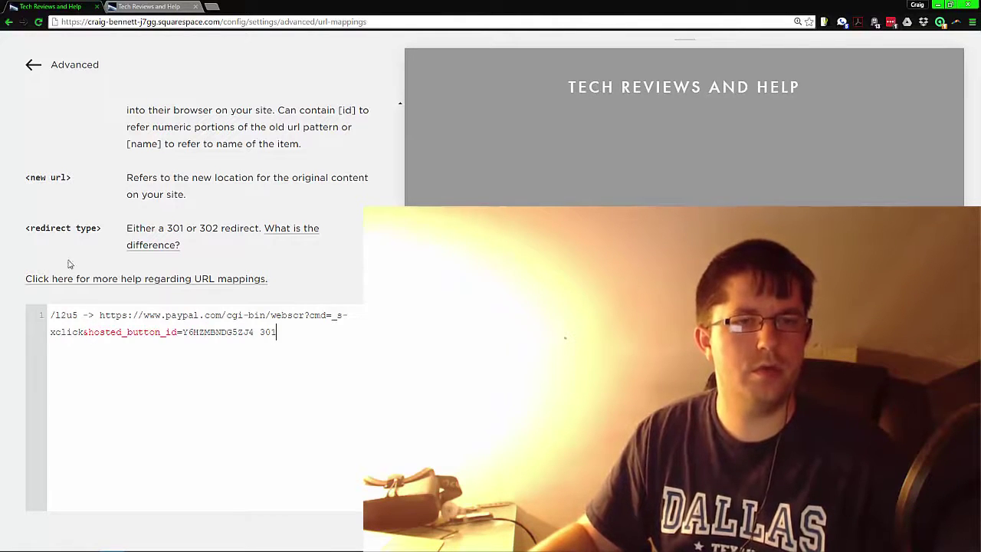
click(151, 6)
Load the site's /l2u5 path to confirm it opens the PayPal donation page, then return to URL Mappings.
click(172, 21)
click(172, 22)
text(/l2u5)
key(Return)
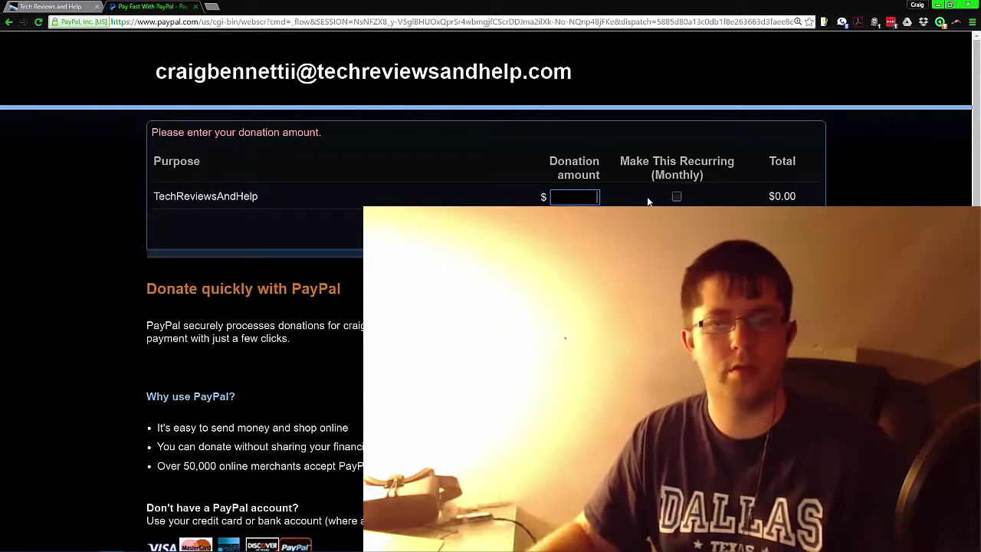
key(alt+Left)
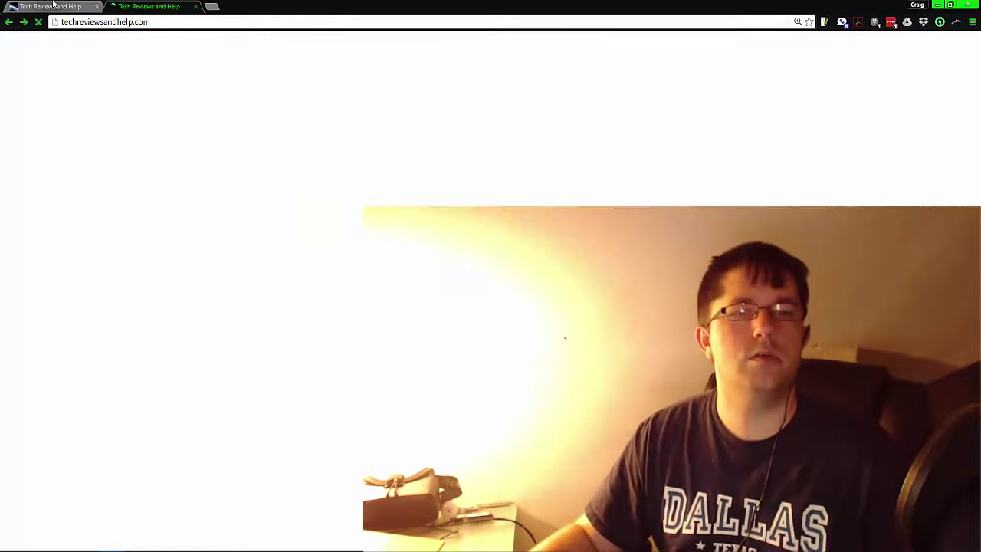
click(53, 6)
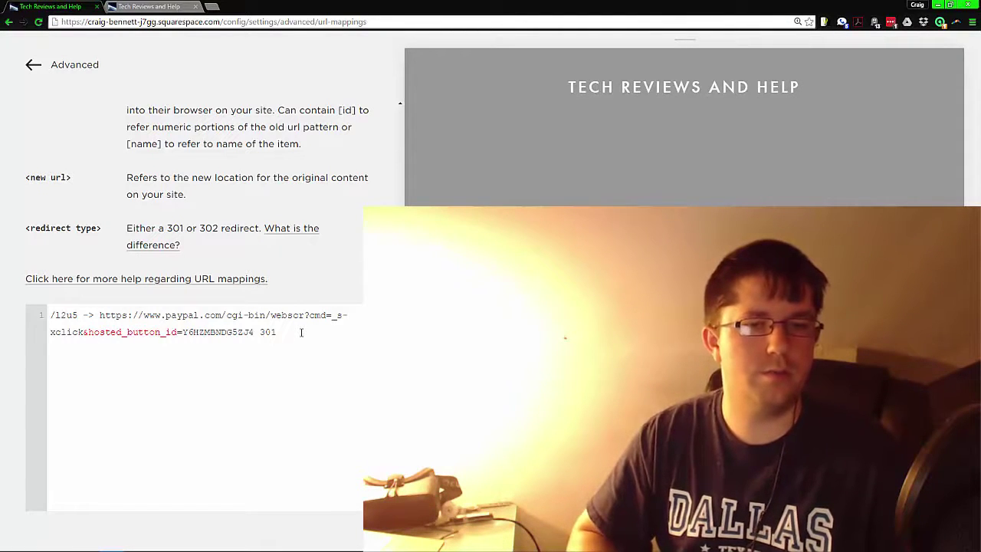
Add a new mapping line '/paypal ->' with the copied PayPal address as its destination.
key(Return)
key(Return)
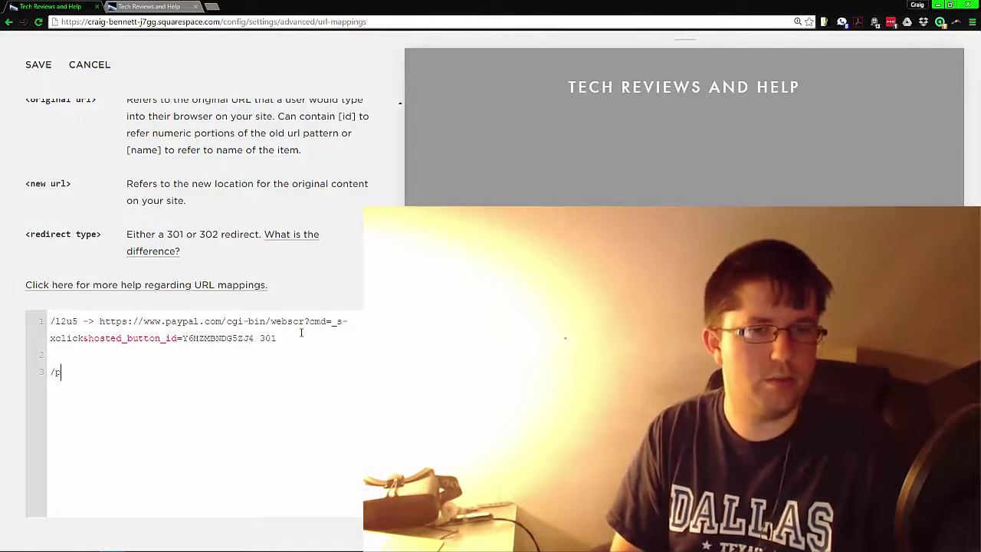
text(/payp)
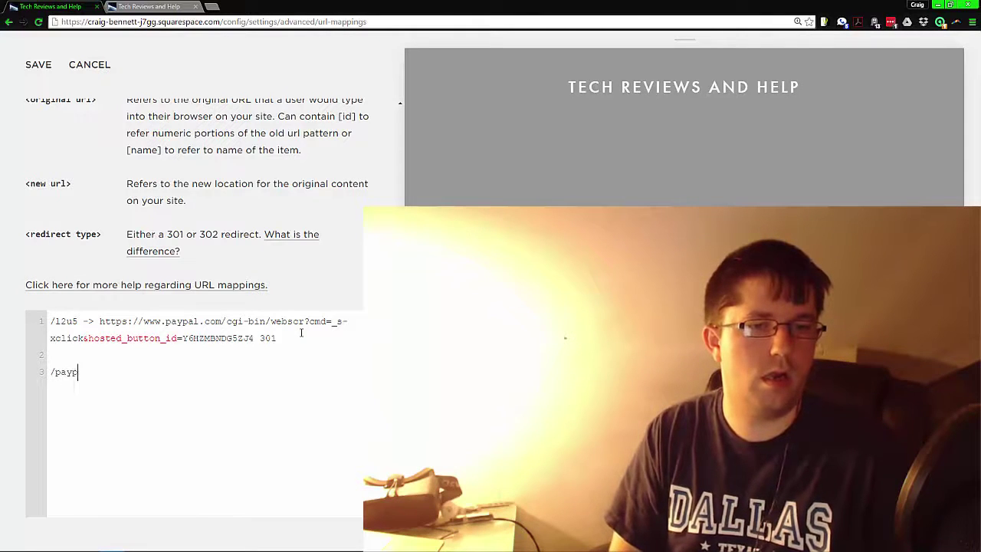
text(al -)
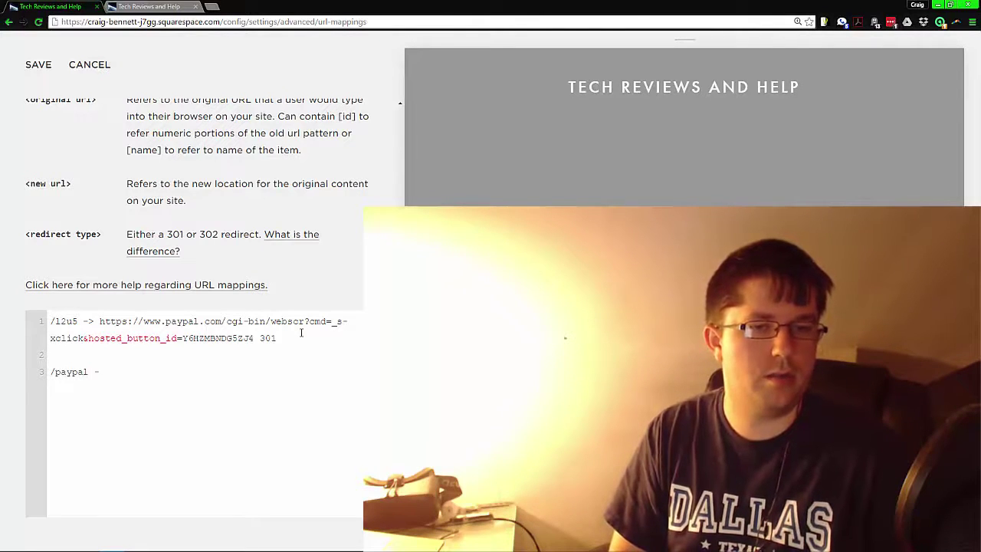
text(>)
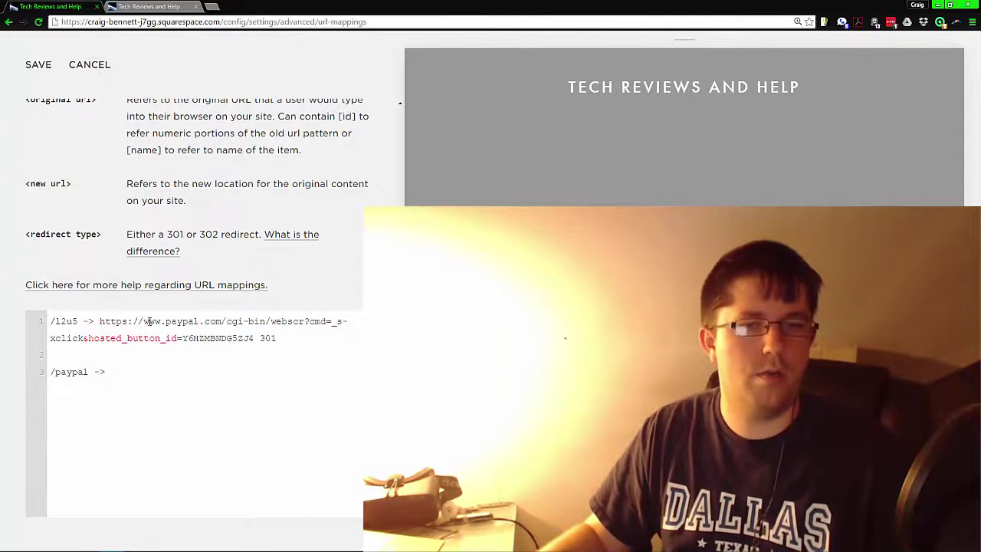
drag(99, 321, 222, 320)
key(ctrl+c)
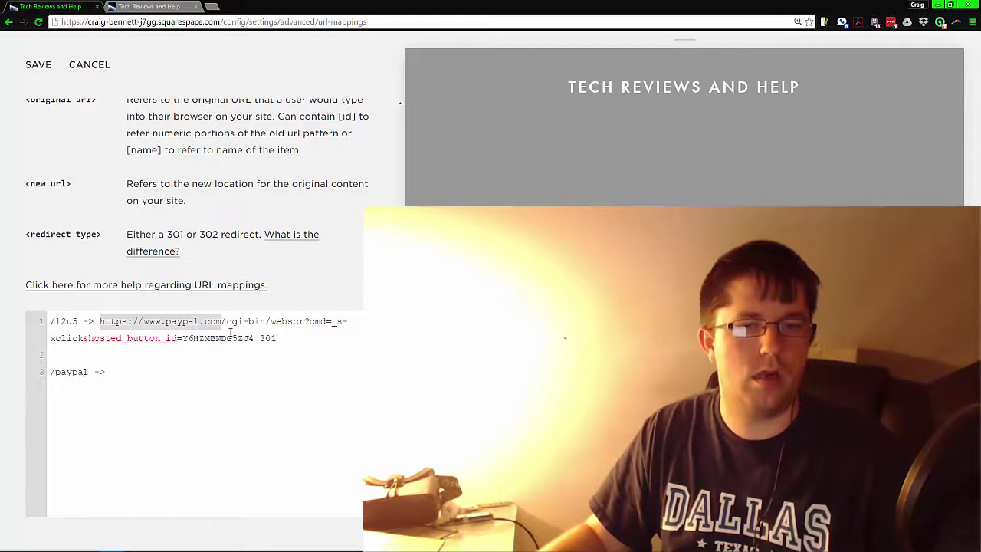
click(156, 355)
key(ctrl+v)
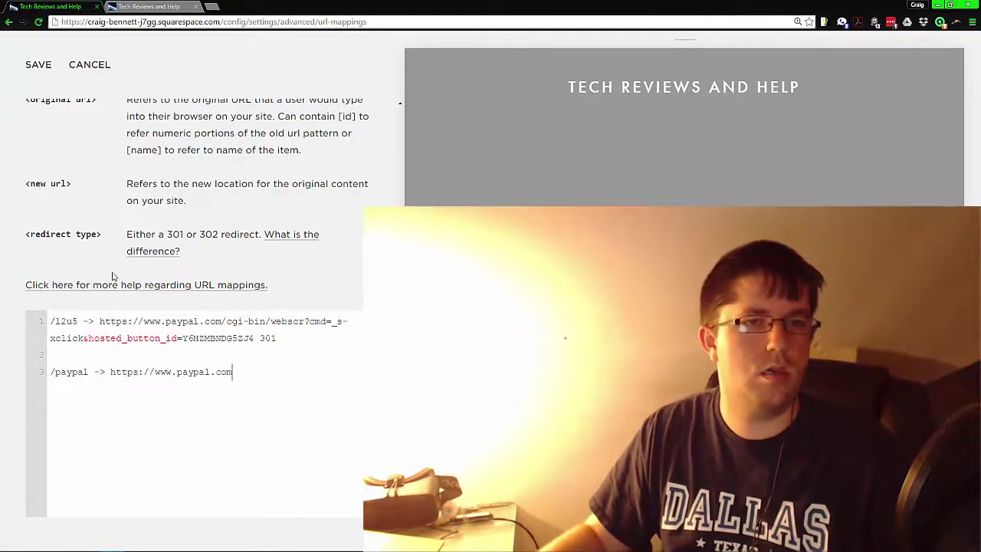
Append 301 to the /paypal mapping and save the URL mappings.
click(89, 371)
drag(89, 372, 44, 377)
click(38, 64)
click(274, 369)
text(301)
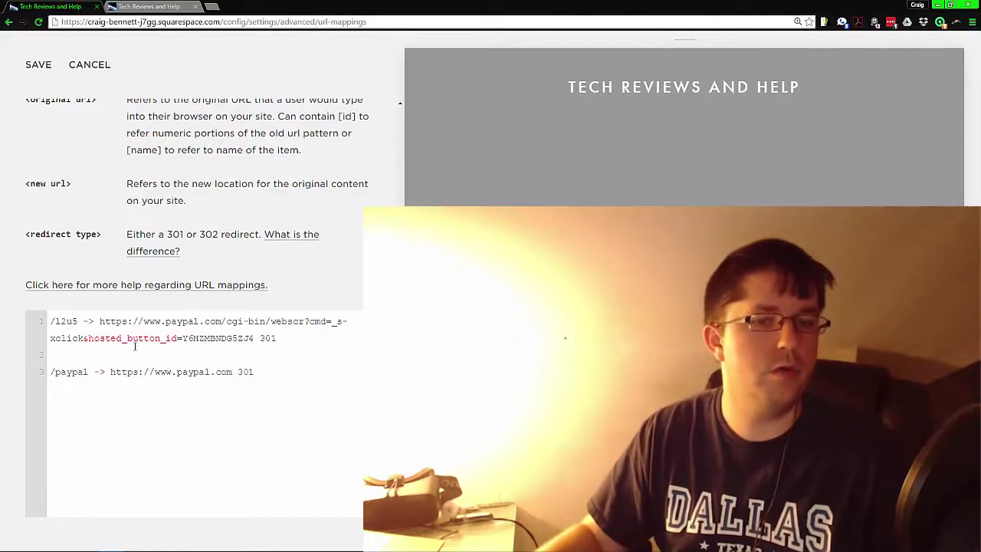
click(39, 68)
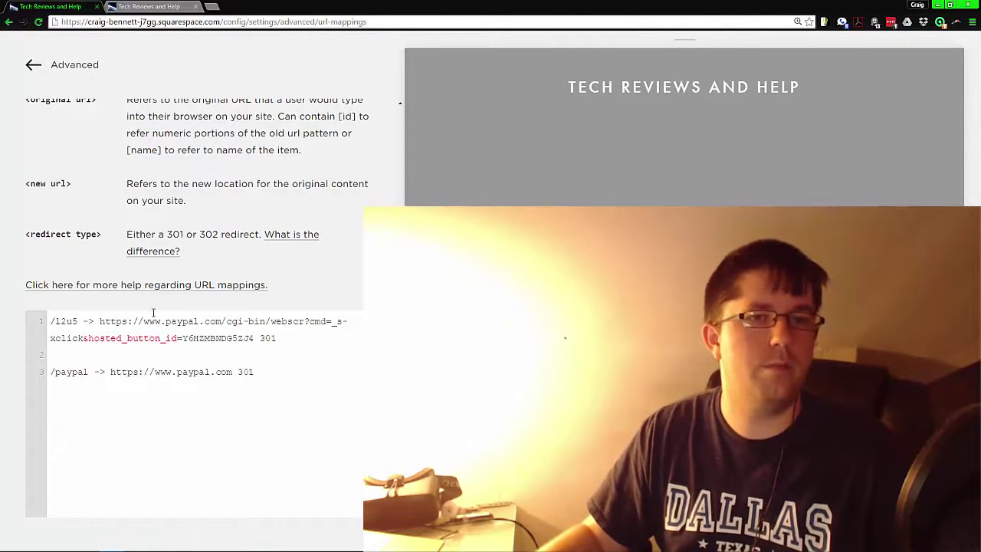
Load techreviewsandhelp.com/paypal to confirm it reaches PayPal, then return to URL Mappings.
click(149, 7)
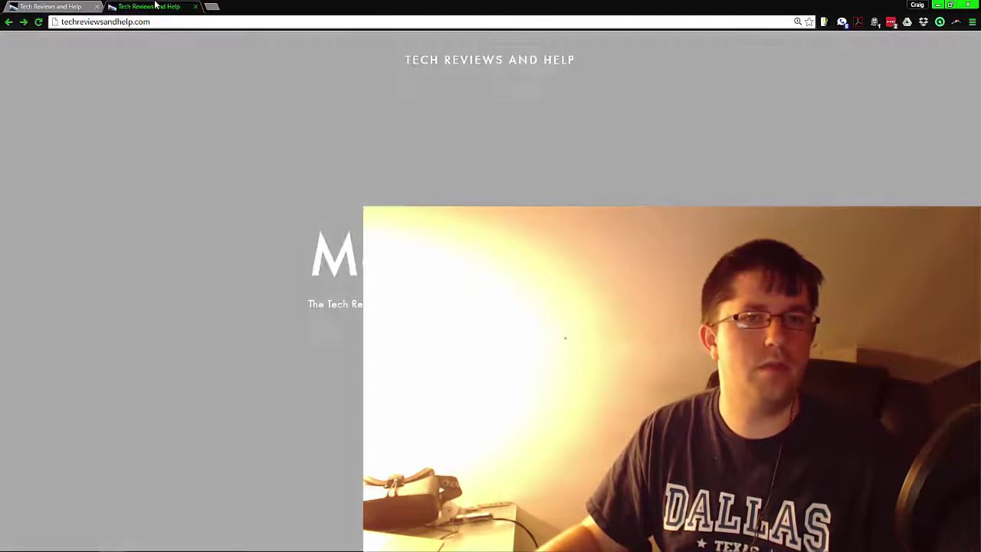
click(169, 21)
key(End)
text(/paypal)
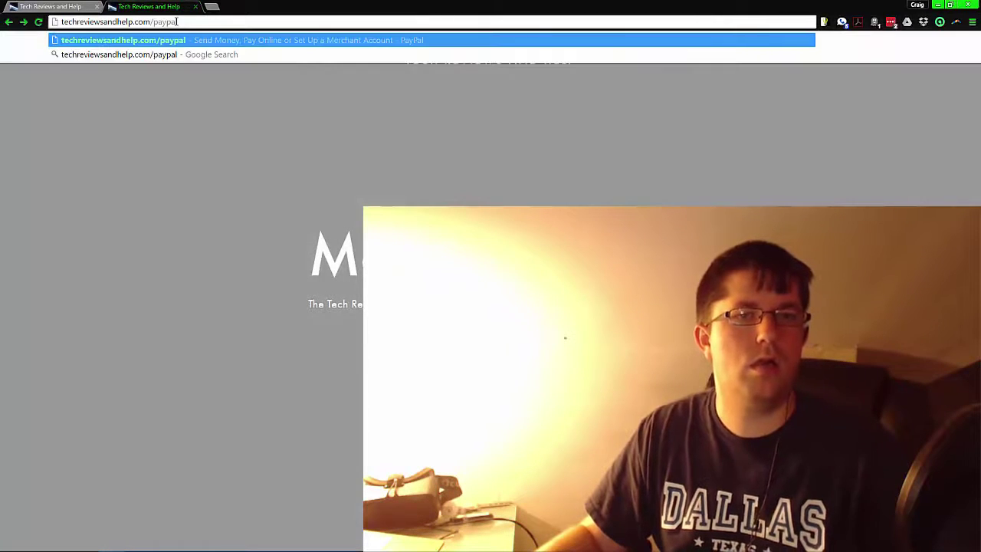
key(Return)
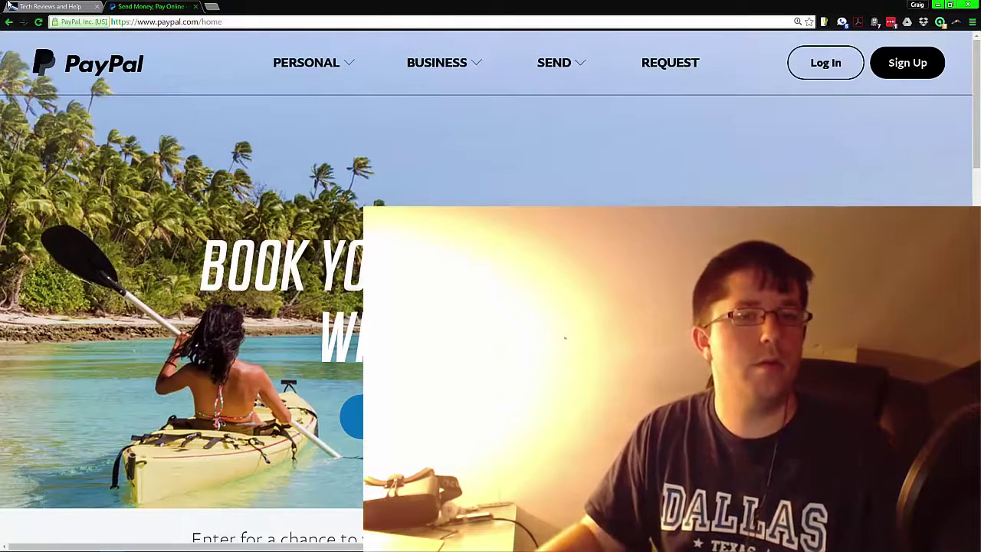
click(51, 6)
drag(272, 368, 34, 369)
Rewrite line 3 as the example /page1 -> /page2 301, then delete that line.
click(178, 371)
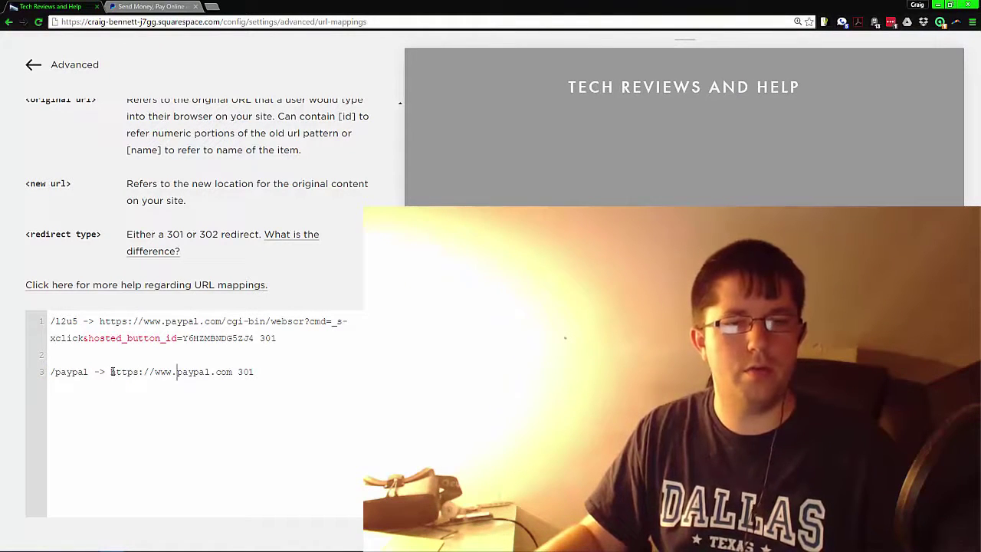
drag(112, 371, 233, 365)
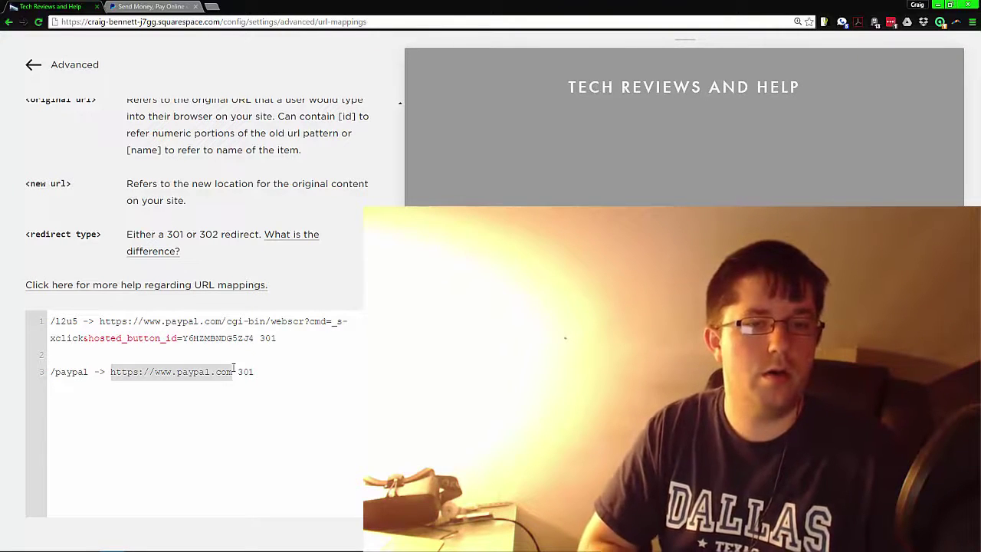
text(/)
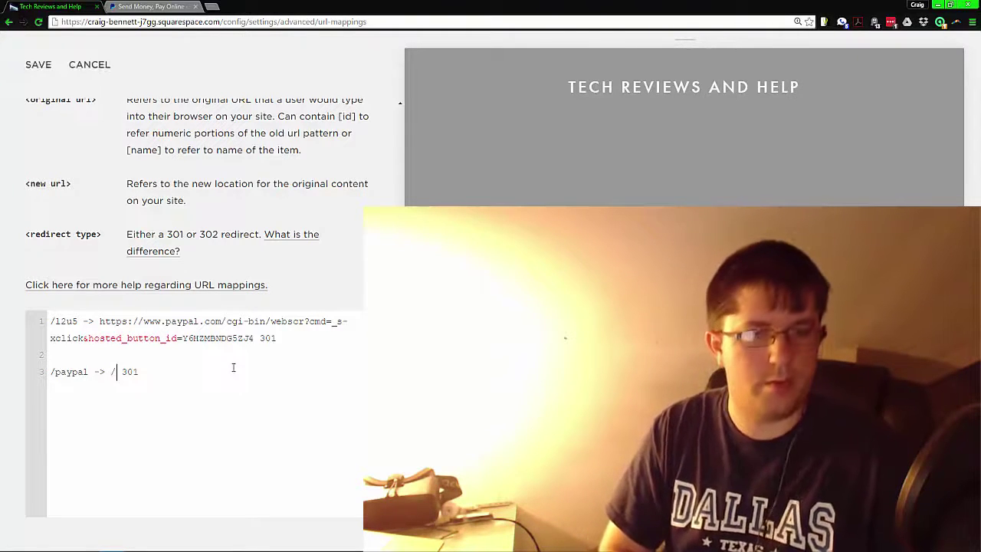
text(home)
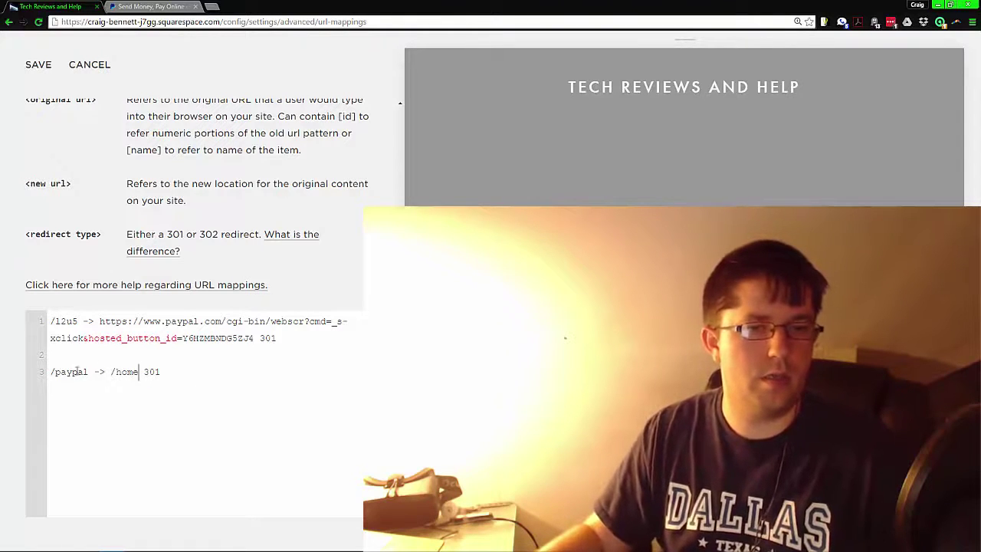
double_click(72, 371)
text(pag)
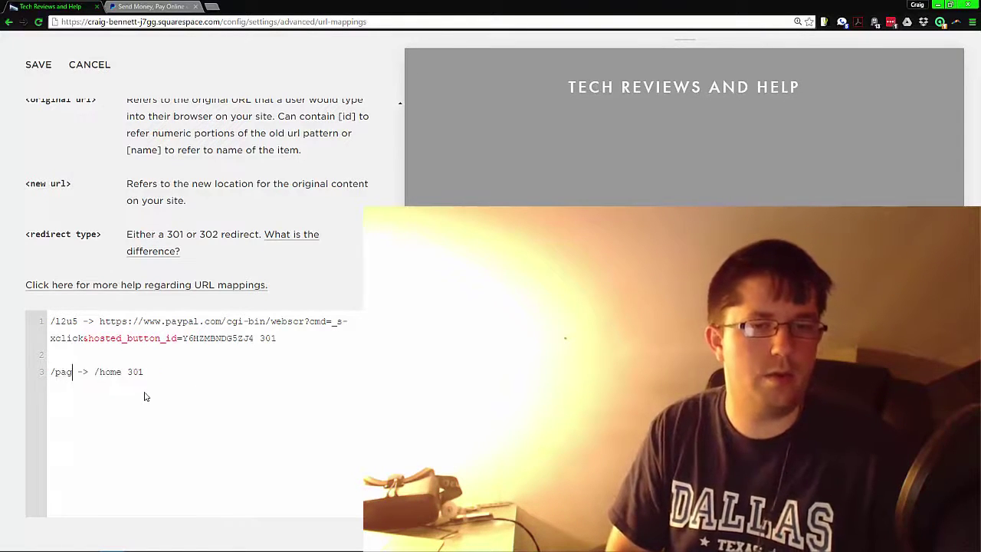
text(e1)
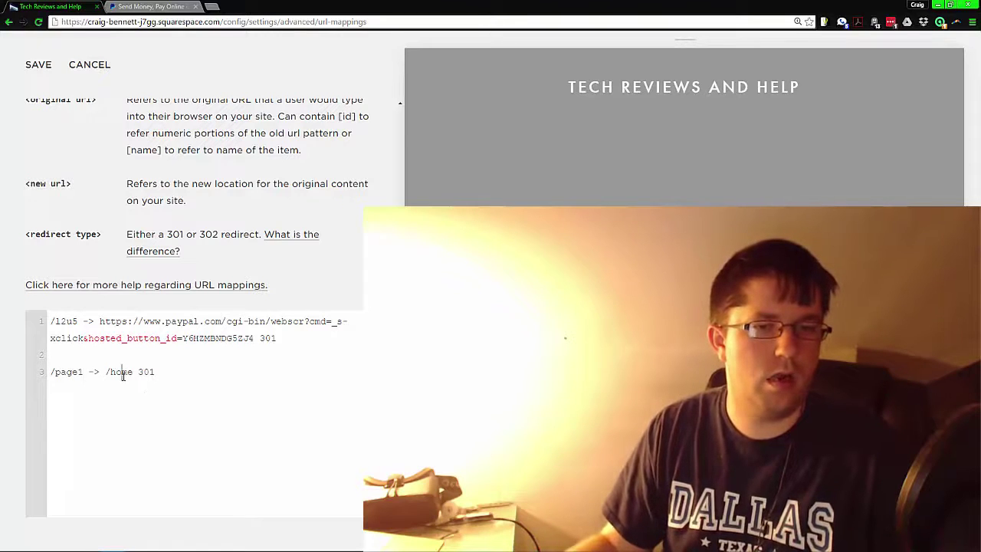
double_click(121, 372)
text(page2)
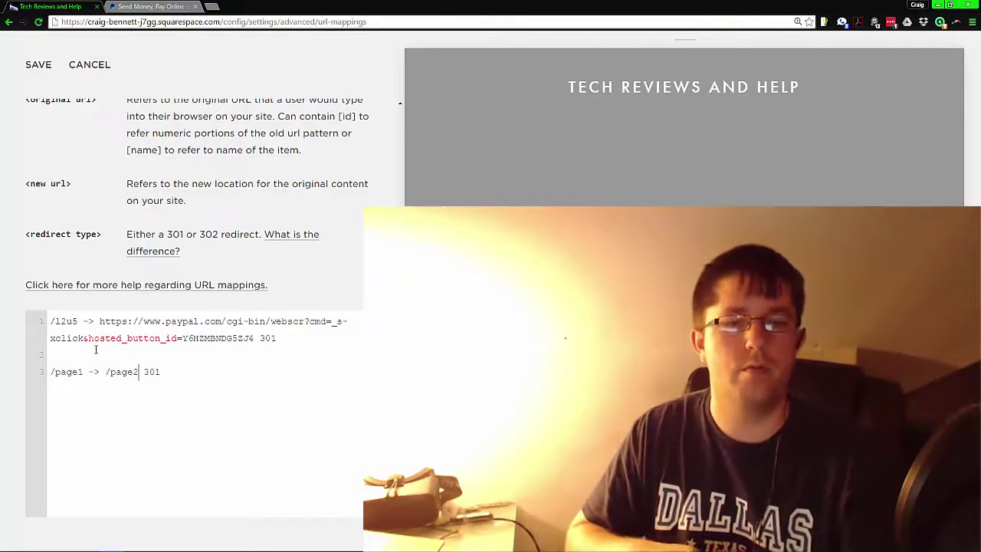
drag(179, 368, 173, 360)
key(BackSpace)
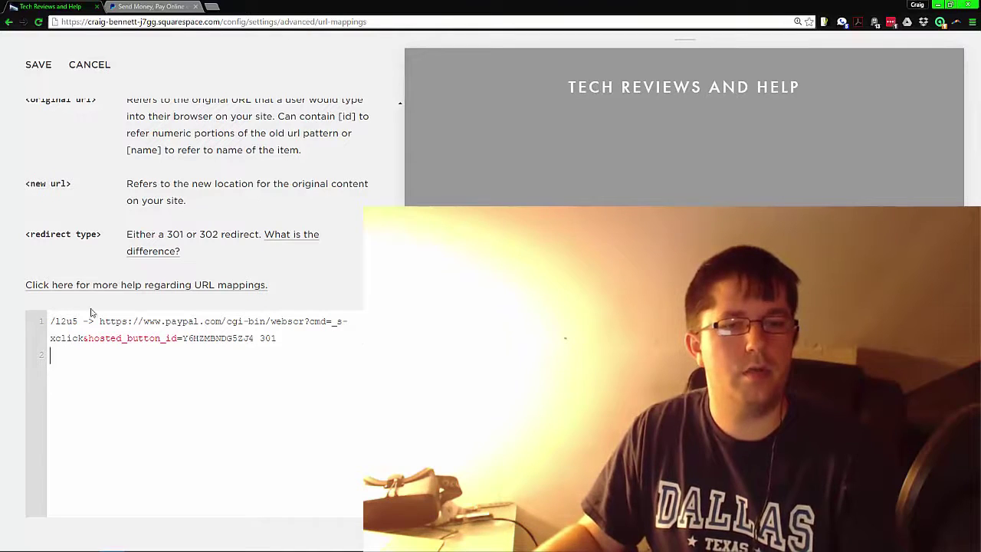
click(39, 64)
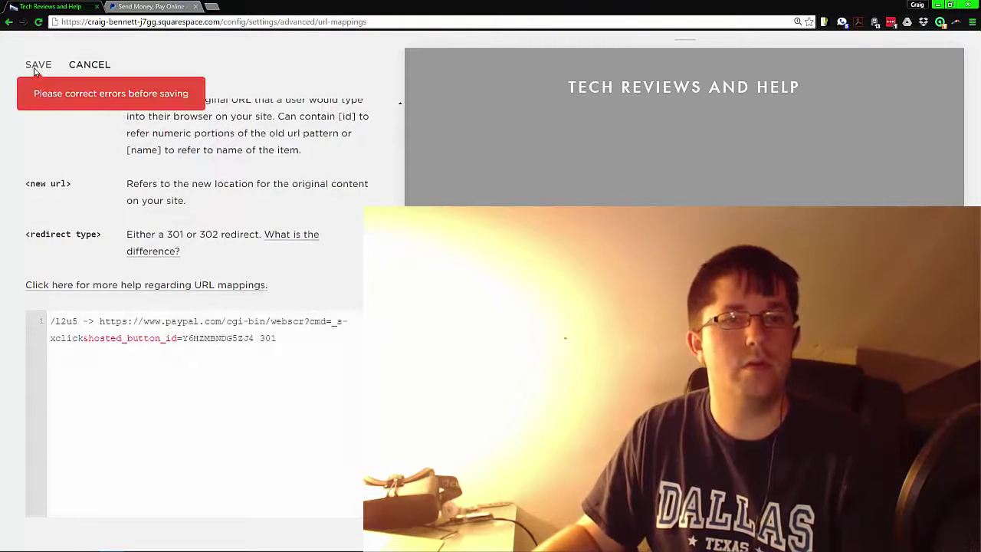
scroll(195, 440, down, 1)
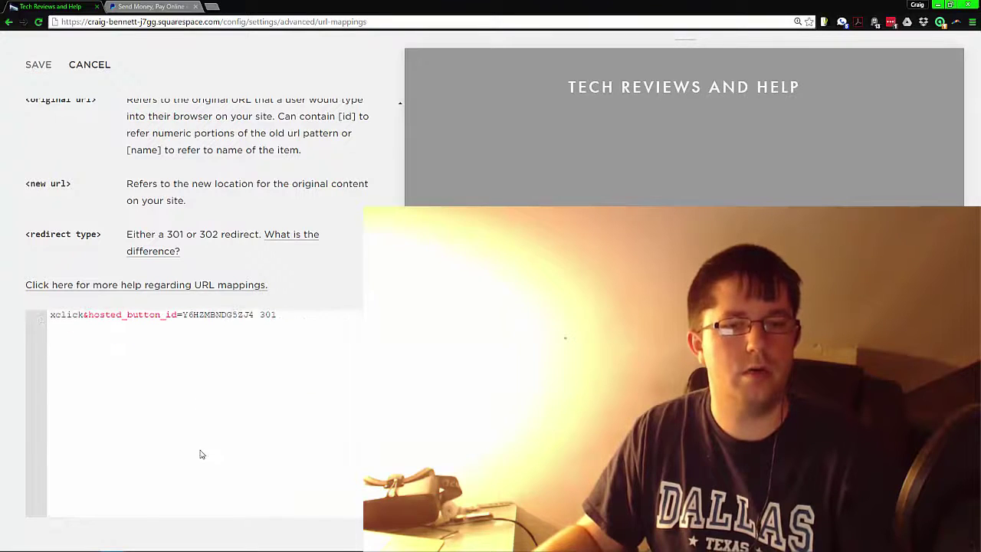
click(33, 63)
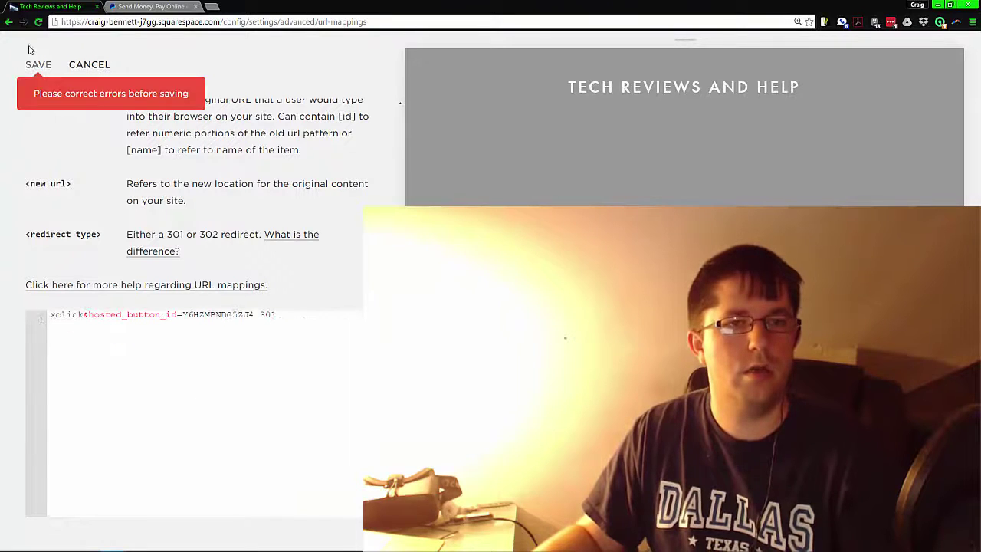
click(146, 374)
scroll(146, 375, up, 1)
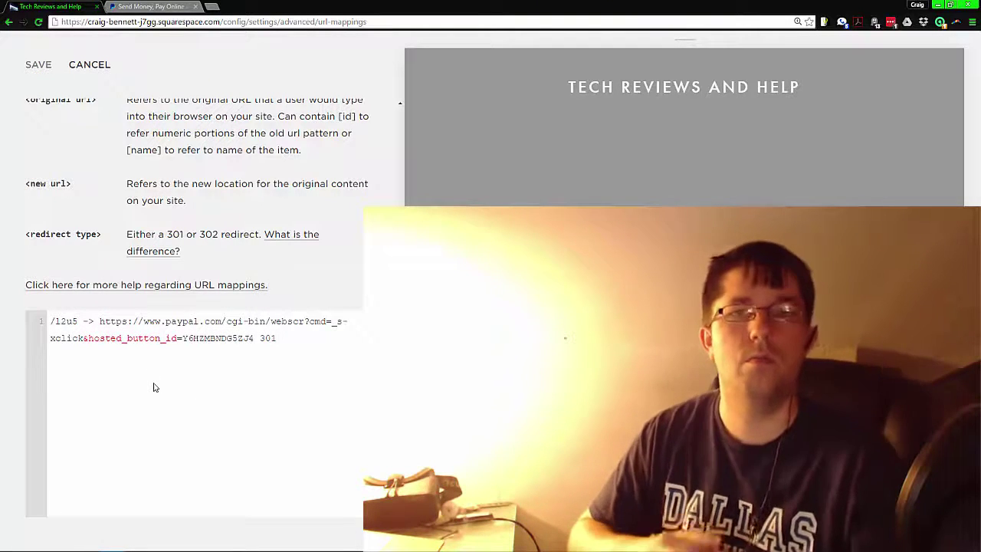